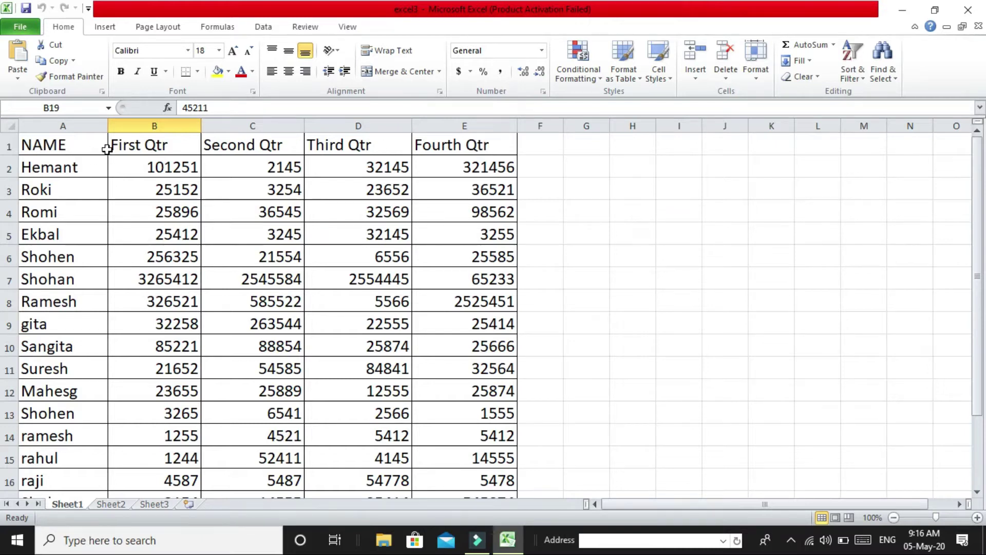
Centre the A1:E1 header labels, then widen columns B, C, D, E and A
{"action": "left_click_drag", "start_coordinate": [25, 139], "coordinate": [470, 144]}
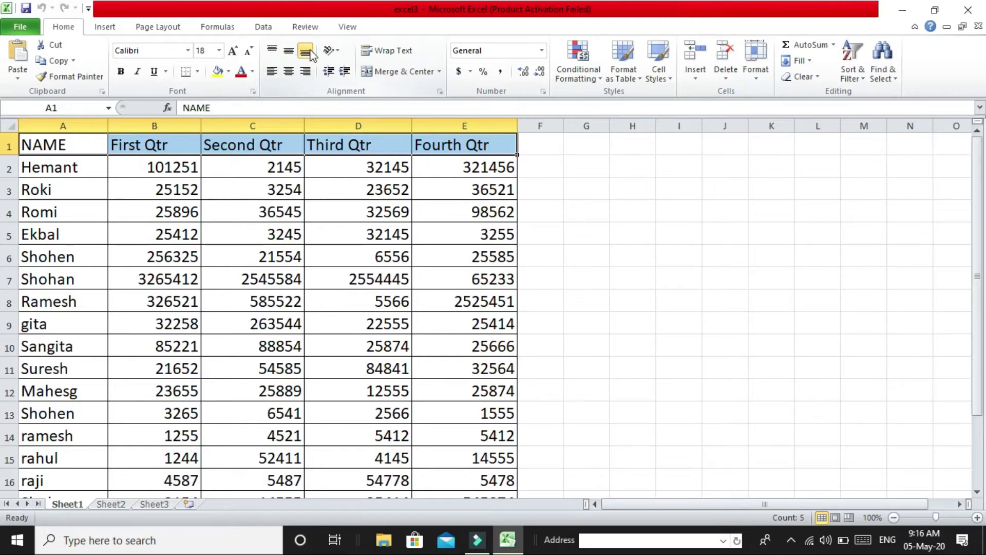
{"action": "left_click", "coordinate": [289, 72]}
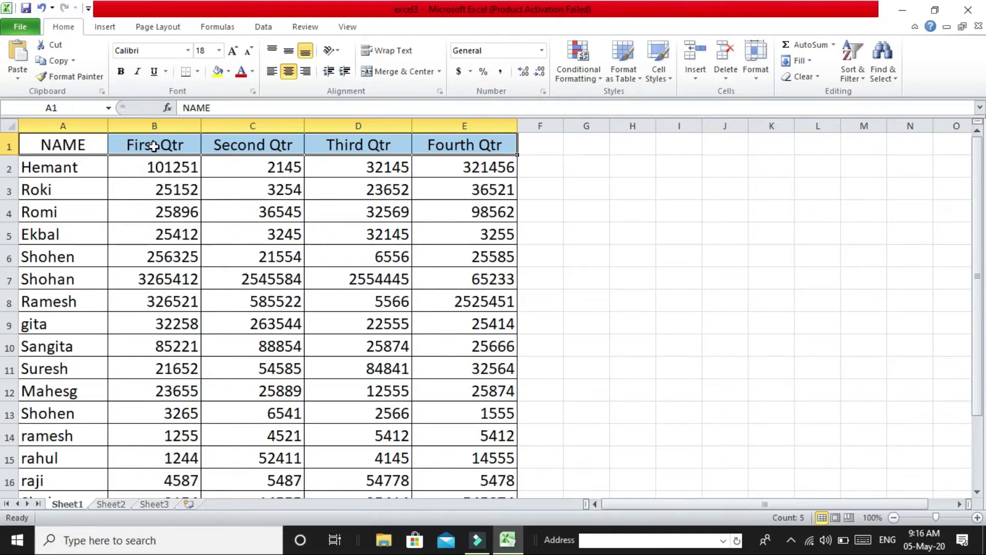
{"action": "left_click_drag", "start_coordinate": [201, 127], "coordinate": [242, 127]}
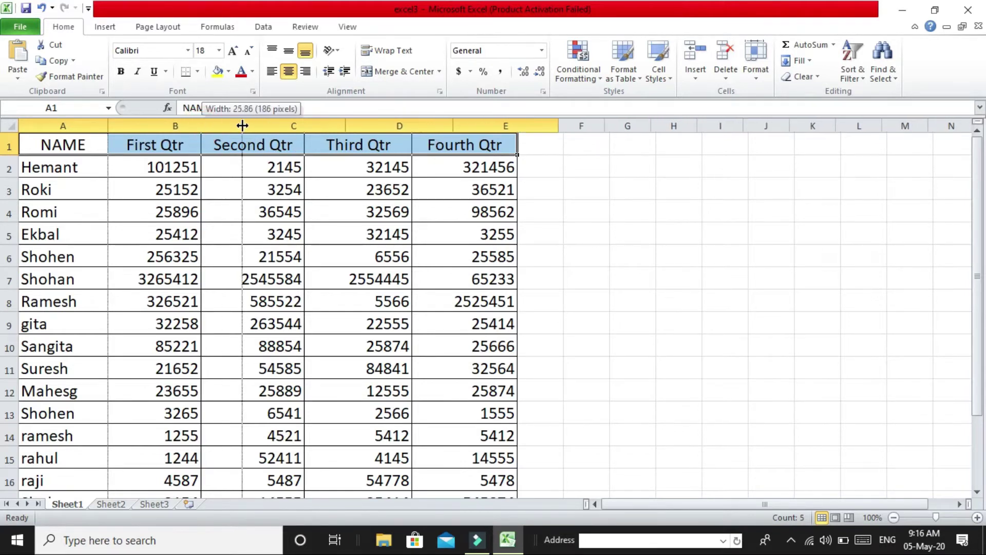
{"action": "left_click_drag", "start_coordinate": [345, 125], "coordinate": [397, 126]}
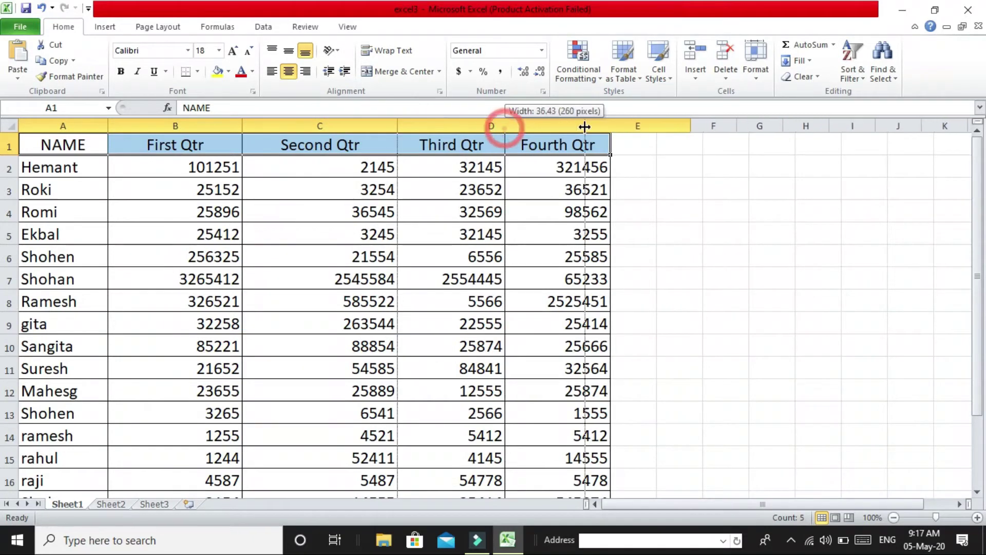
{"action": "left_click_drag", "start_coordinate": [504, 126], "coordinate": [585, 125]}
{"action": "left_click_drag", "start_coordinate": [689, 127], "coordinate": [775, 126]}
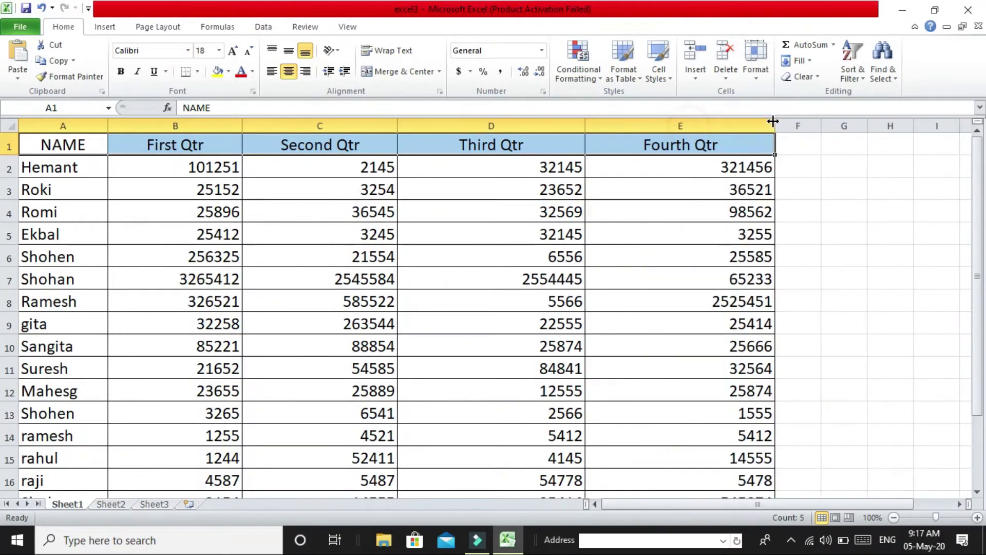
{"action": "left_click_drag", "start_coordinate": [106, 128], "coordinate": [145, 126]}
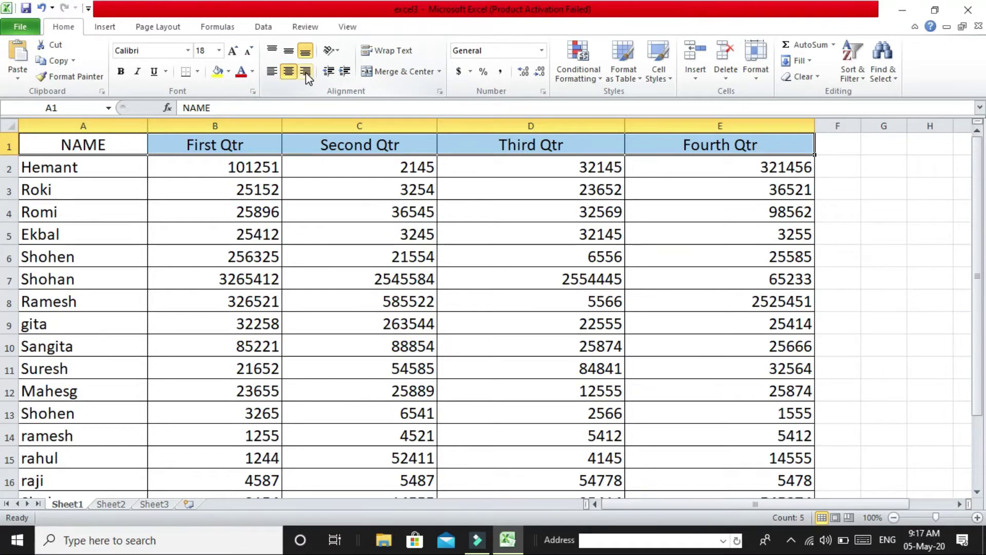
{"action": "left_click", "coordinate": [271, 72]}
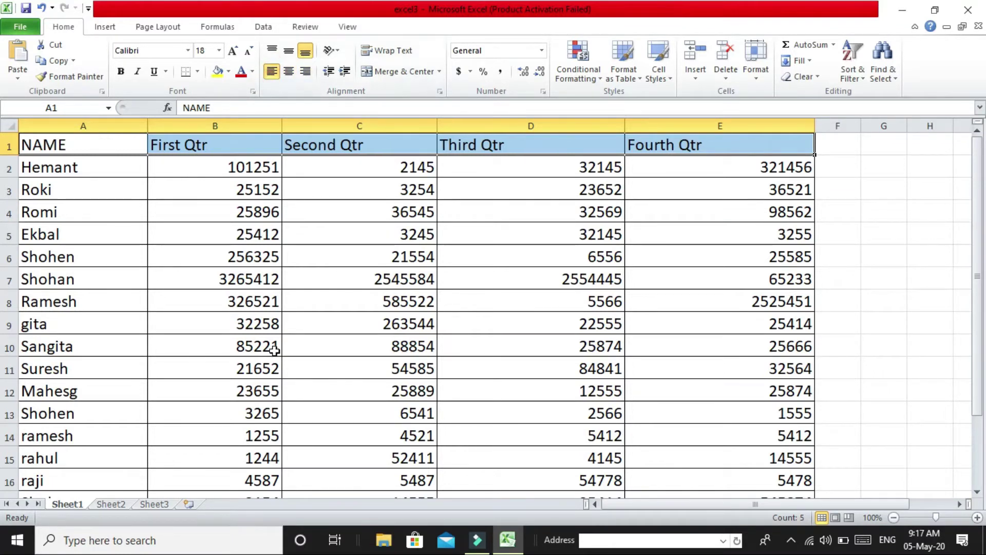
{"action": "left_click", "coordinate": [292, 344]}
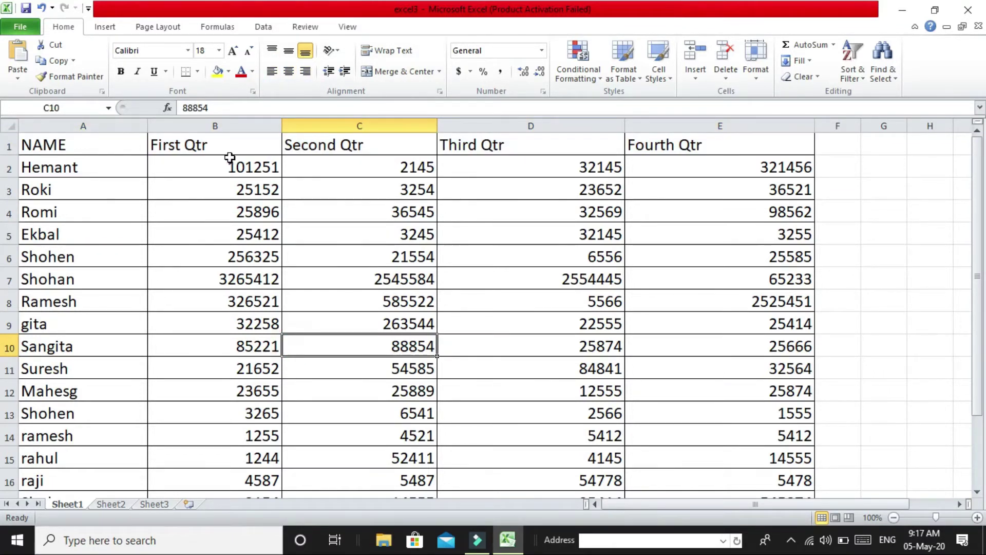
{"action": "left_click_drag", "start_coordinate": [40, 144], "coordinate": [708, 133]}
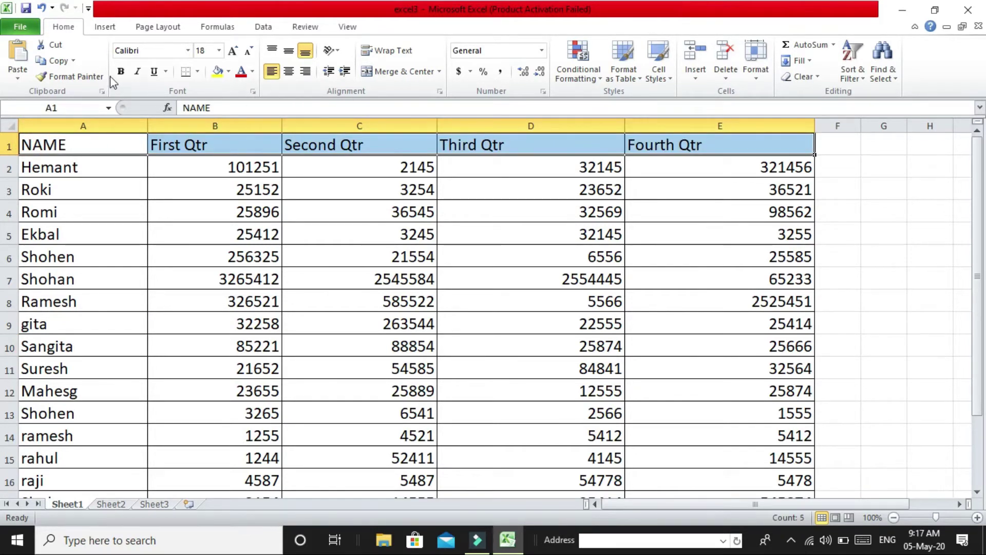
{"action": "left_click", "coordinate": [288, 71]}
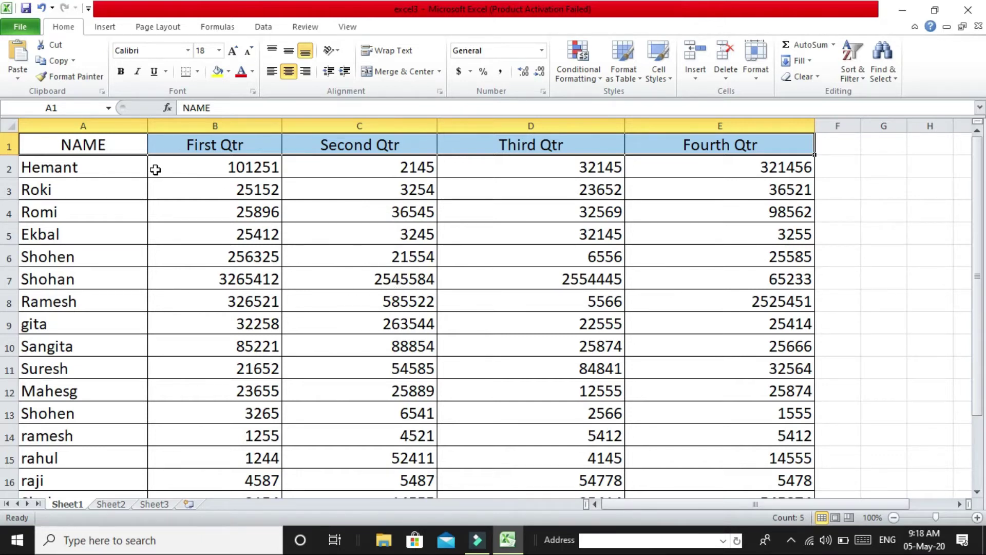
Left-align the B2:E16 figures after trying Center and right alignment
{"action": "mouse_move", "coordinate": [163, 162]}
{"action": "left_mouse_down"}
{"action": "mouse_move", "coordinate": [351, 449]}
{"action": "mouse_move", "coordinate": [719, 496]}
{"action": "left_mouse_up"}
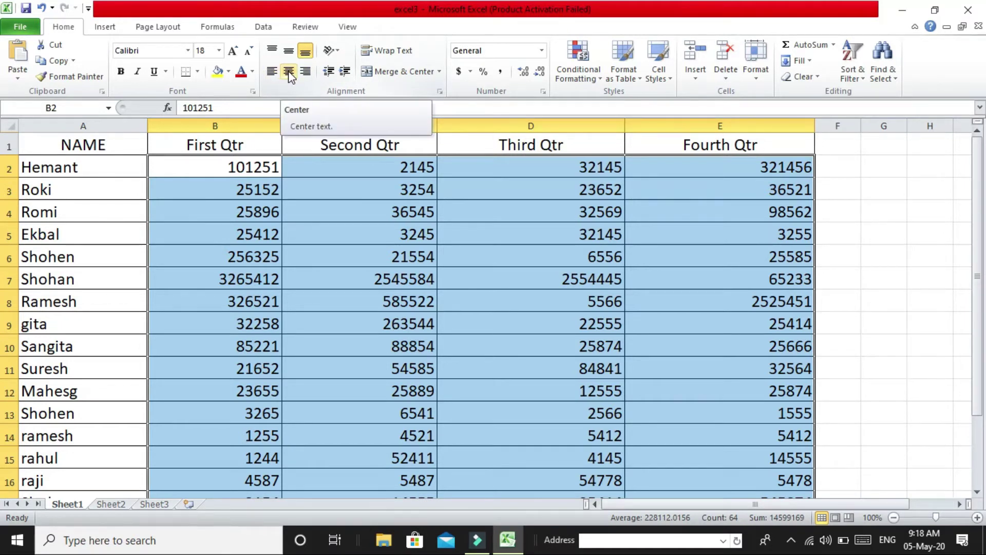
{"action": "left_click", "coordinate": [291, 74]}
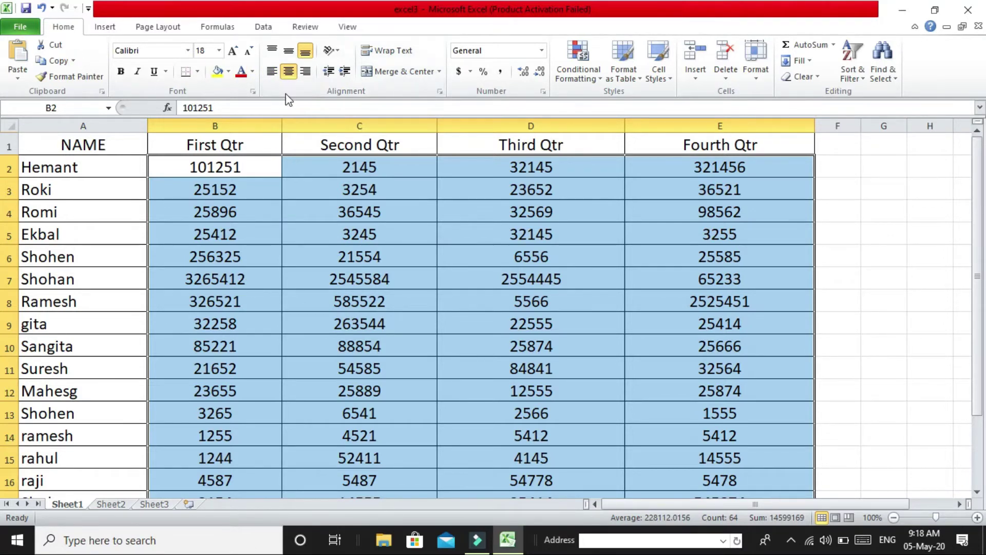
{"action": "left_click", "coordinate": [276, 76]}
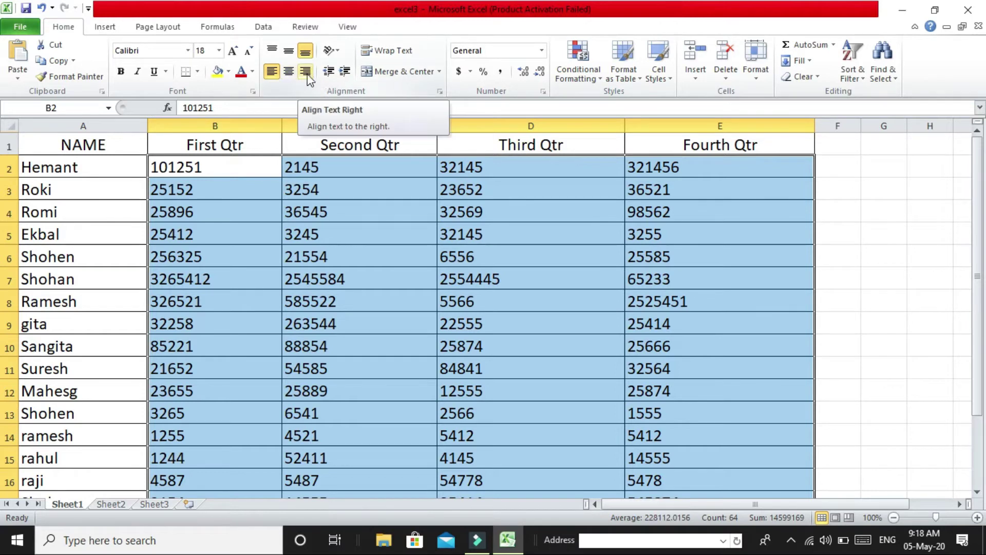
{"action": "left_click", "coordinate": [272, 72]}
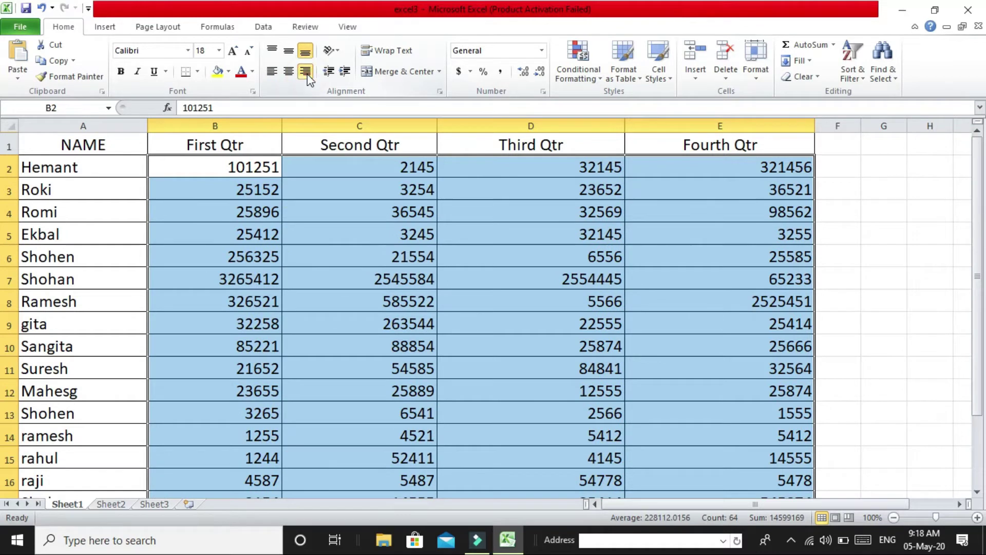
{"action": "left_click", "coordinate": [290, 73]}
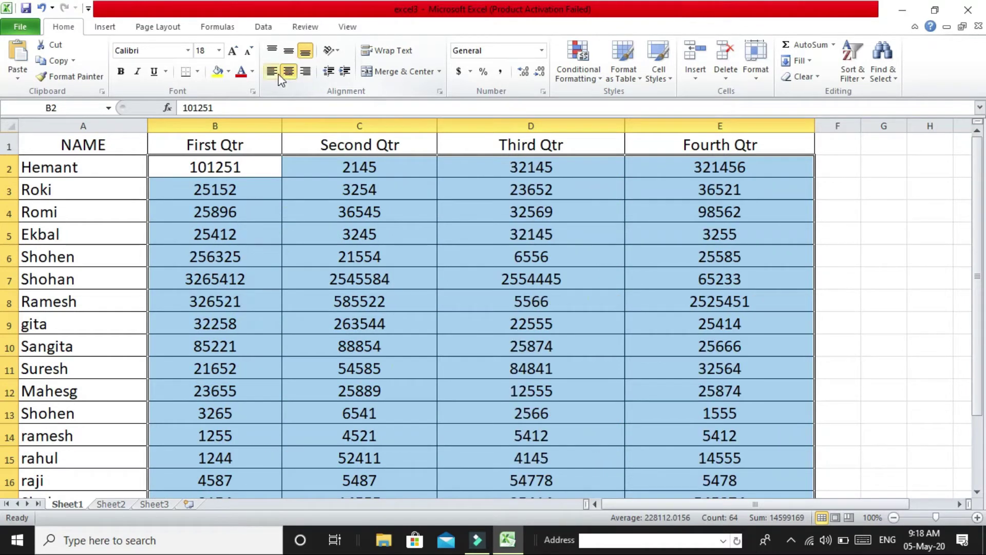
{"action": "left_click", "coordinate": [272, 73]}
{"action": "left_click", "coordinate": [272, 73]}
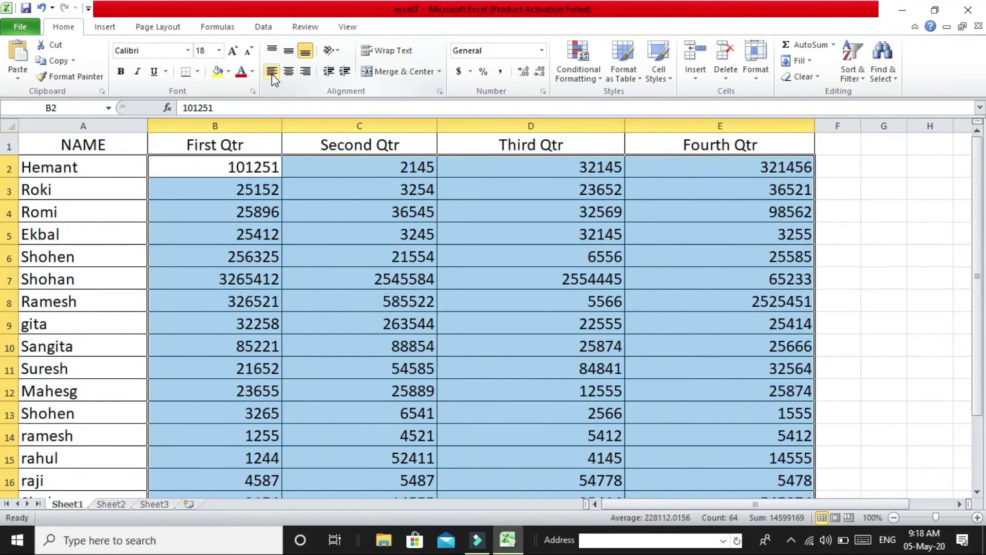
{"action": "left_click", "coordinate": [272, 73]}
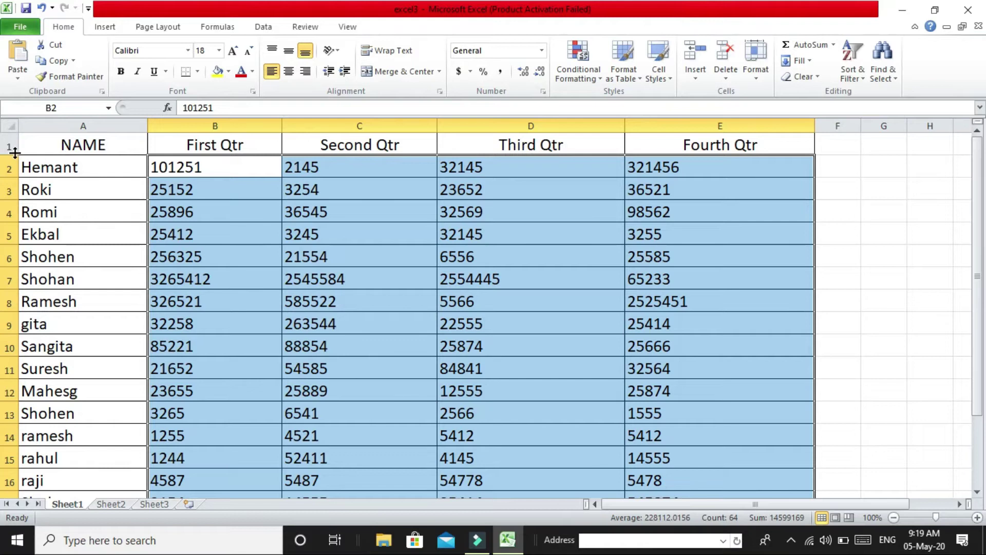
Raise row 1 to a height of 99.75 points and select the header cells A1:E1
{"action": "left_click_drag", "start_coordinate": [11, 155], "coordinate": [10, 228]}
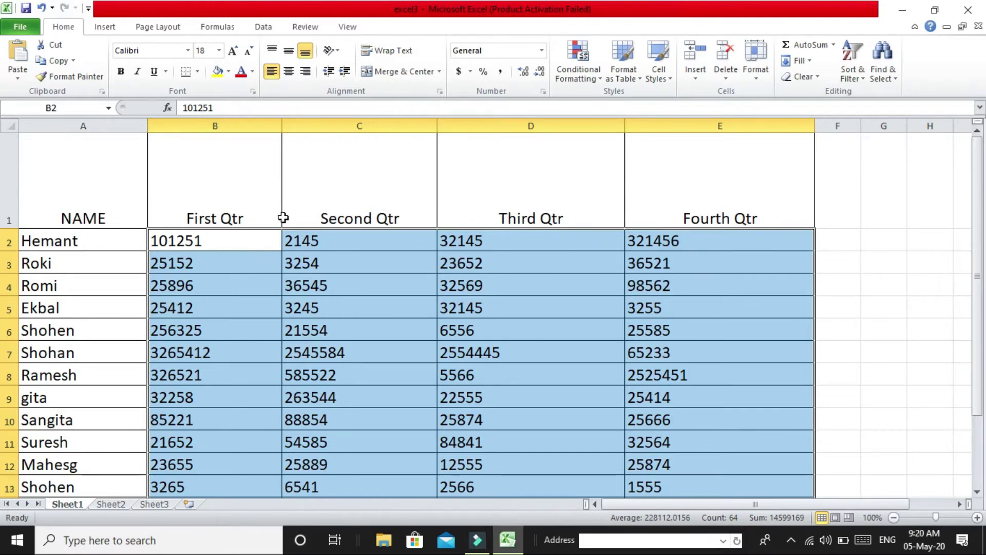
{"action": "scroll", "coordinate": [268, 301], "scroll_direction": "down", "scroll_amount": 2}
{"action": "scroll", "coordinate": [270, 303], "scroll_direction": "up", "scroll_amount": 2}
{"action": "left_click_drag", "start_coordinate": [30, 212], "coordinate": [642, 219]}
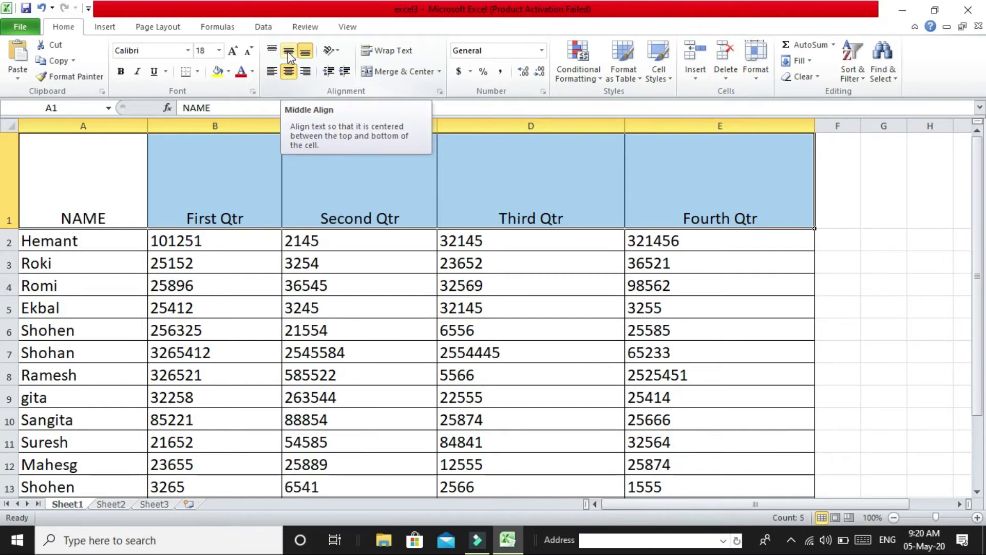
Apply Middle Align to the header row, then reselect the NAME and First Qtr header cells
{"action": "left_click", "coordinate": [289, 54]}
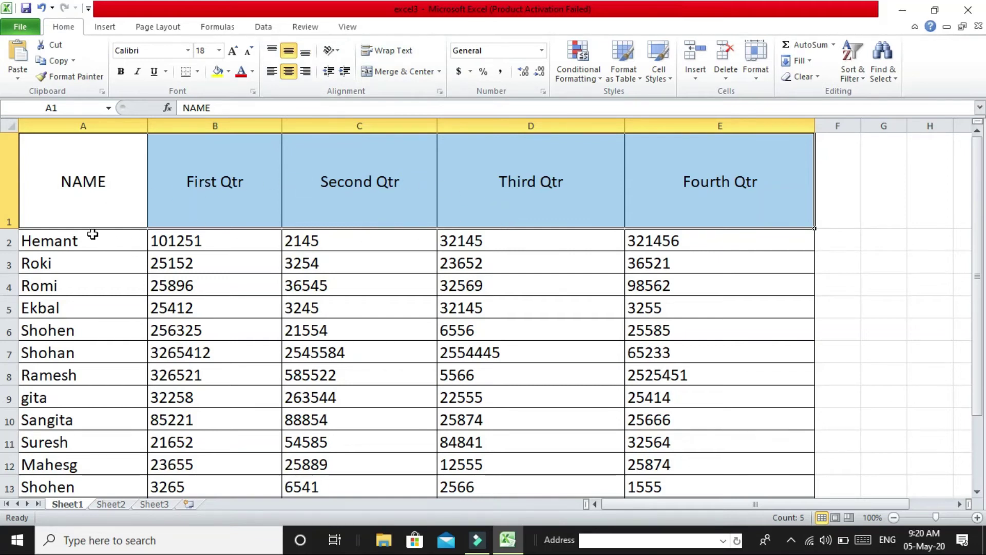
{"action": "left_click", "coordinate": [375, 244]}
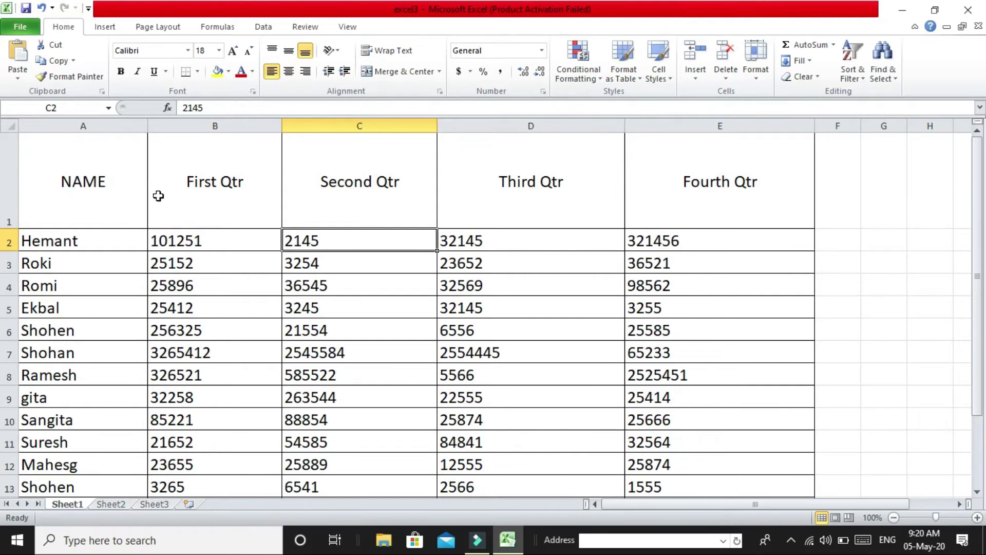
{"action": "left_click_drag", "start_coordinate": [44, 166], "coordinate": [686, 200]}
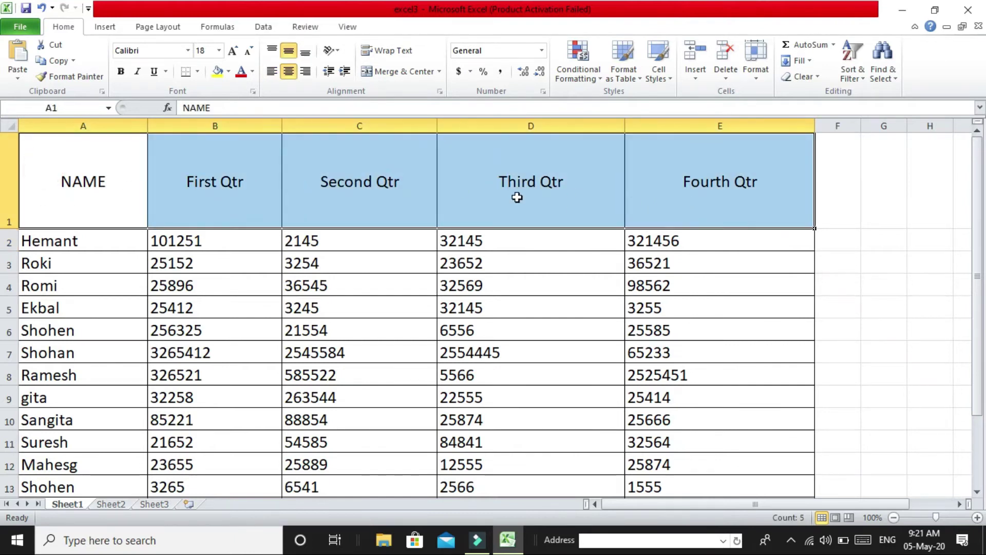
Compare Bottom and Top Align on the header labels, settling on Middle Align
{"action": "left_click", "coordinate": [306, 51]}
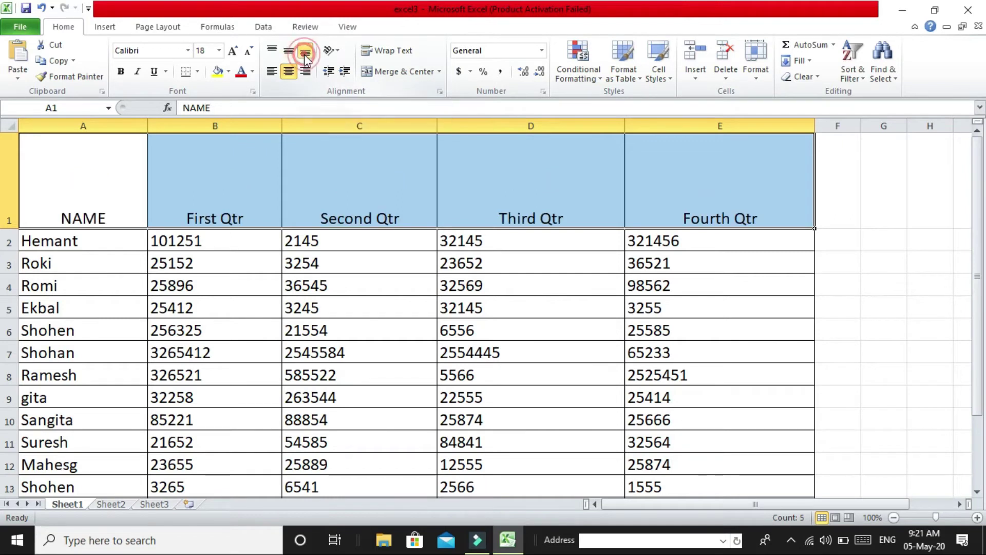
{"action": "left_click", "coordinate": [271, 50]}
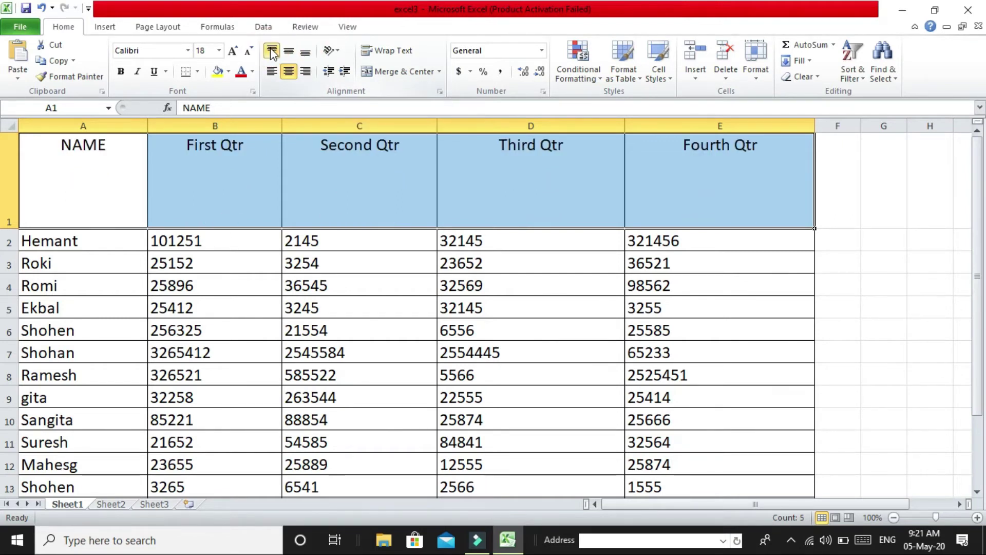
{"action": "left_click", "coordinate": [305, 53]}
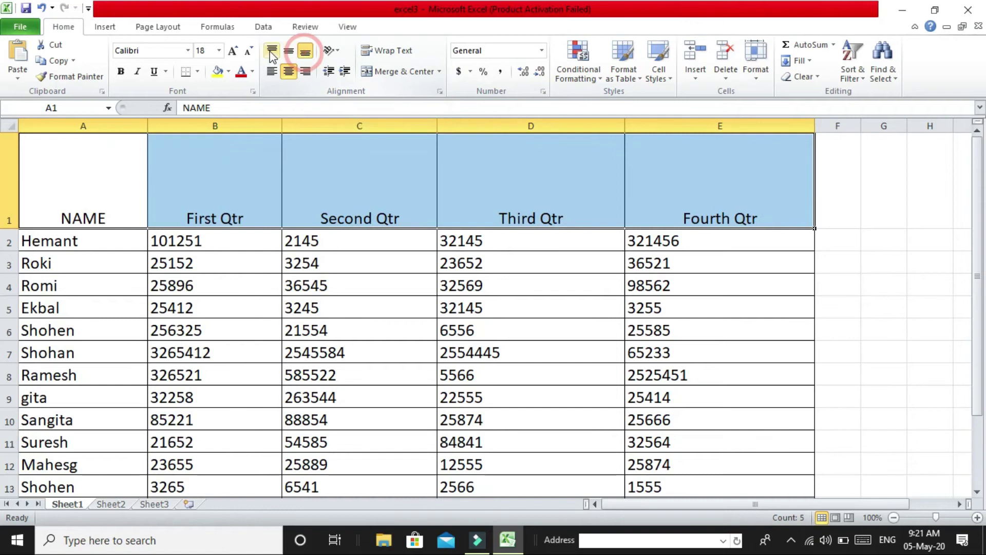
{"action": "left_click", "coordinate": [270, 50]}
{"action": "left_click", "coordinate": [288, 53]}
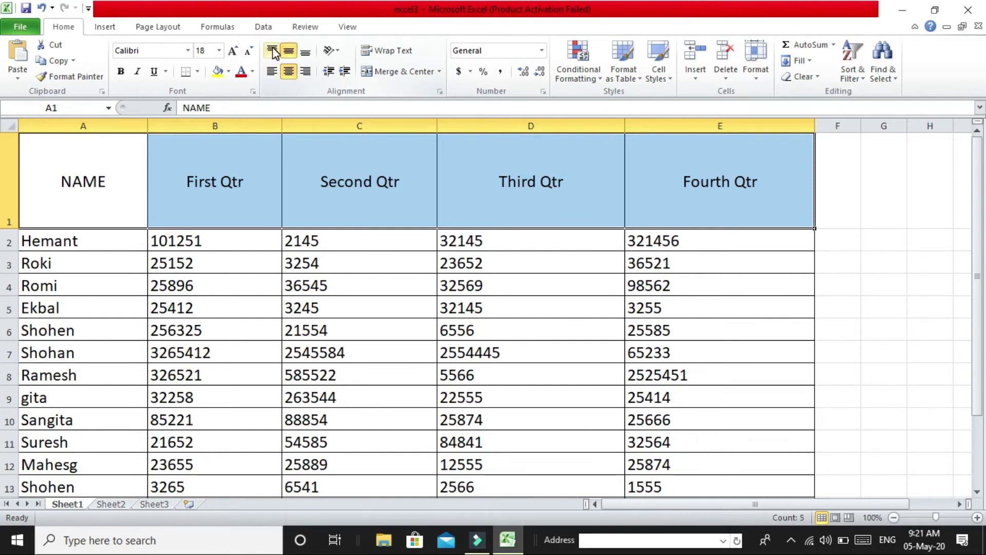
{"action": "left_click", "coordinate": [274, 51]}
{"action": "left_click", "coordinate": [288, 51]}
{"action": "left_click", "coordinate": [305, 52]}
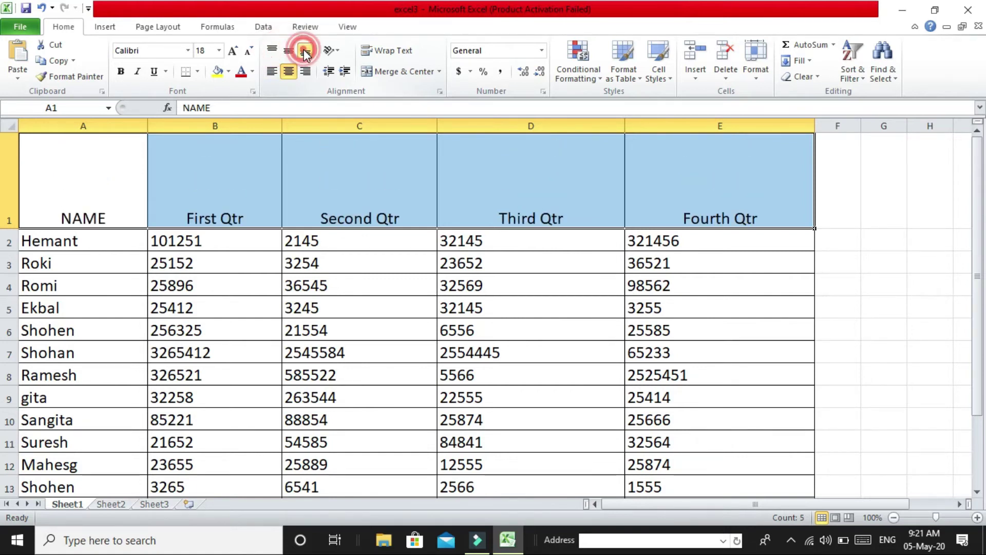
{"action": "left_click", "coordinate": [290, 52]}
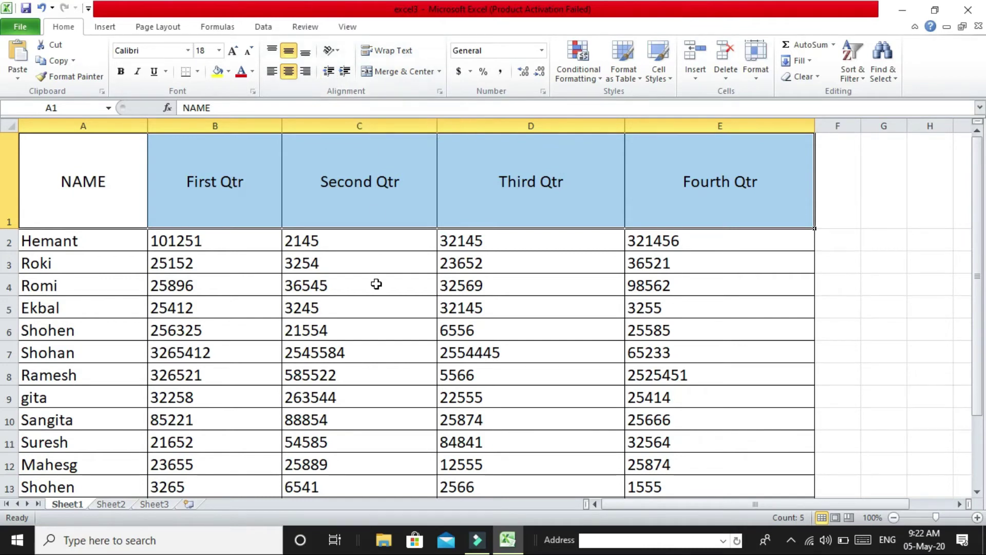
{"action": "scroll", "coordinate": [378, 298], "scroll_direction": "down", "scroll_amount": 1}
Left-align the 'Authorised signature' text in D22 after trying Center and Align Right
{"action": "scroll", "coordinate": [379, 301], "scroll_direction": "down", "scroll_amount": 3}
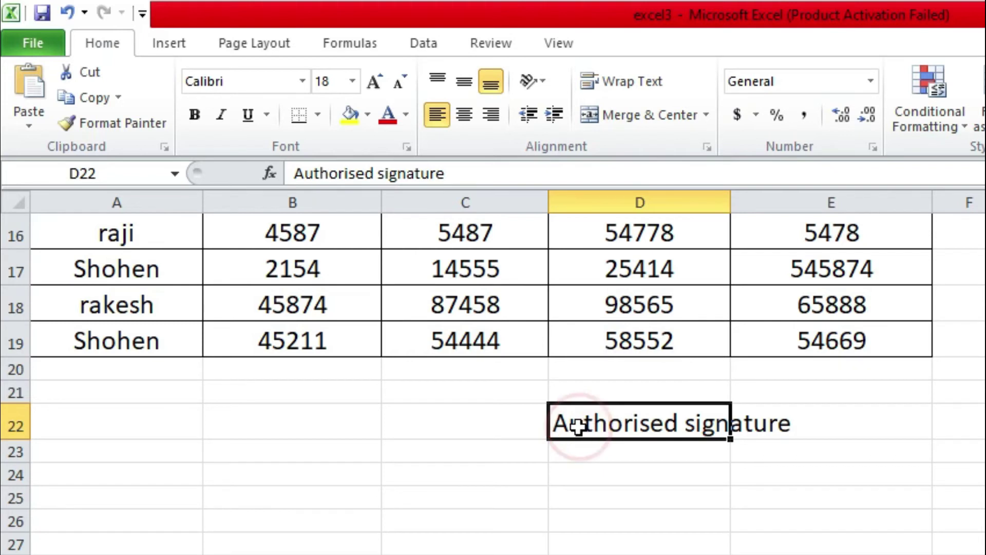
{"action": "left_click", "coordinate": [468, 115]}
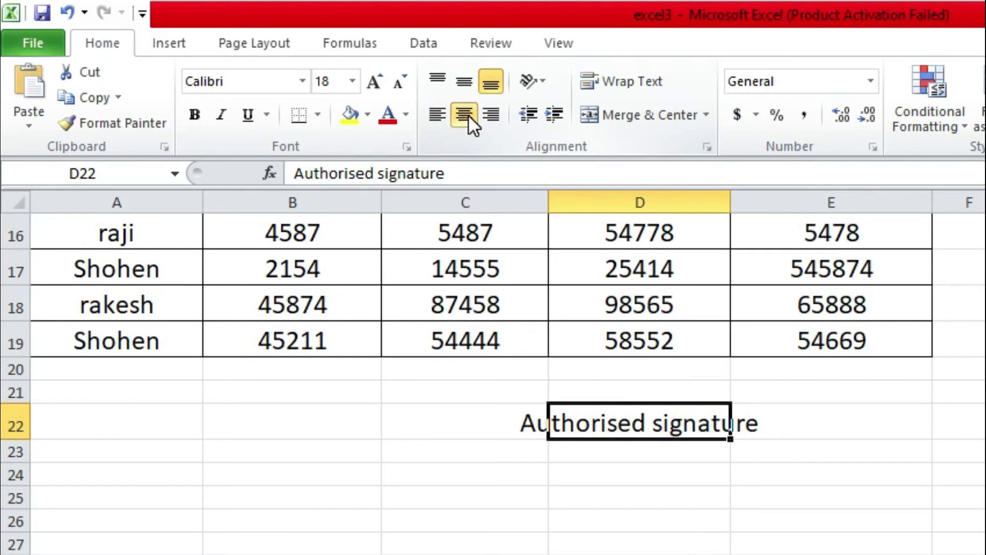
{"action": "left_click", "coordinate": [490, 115]}
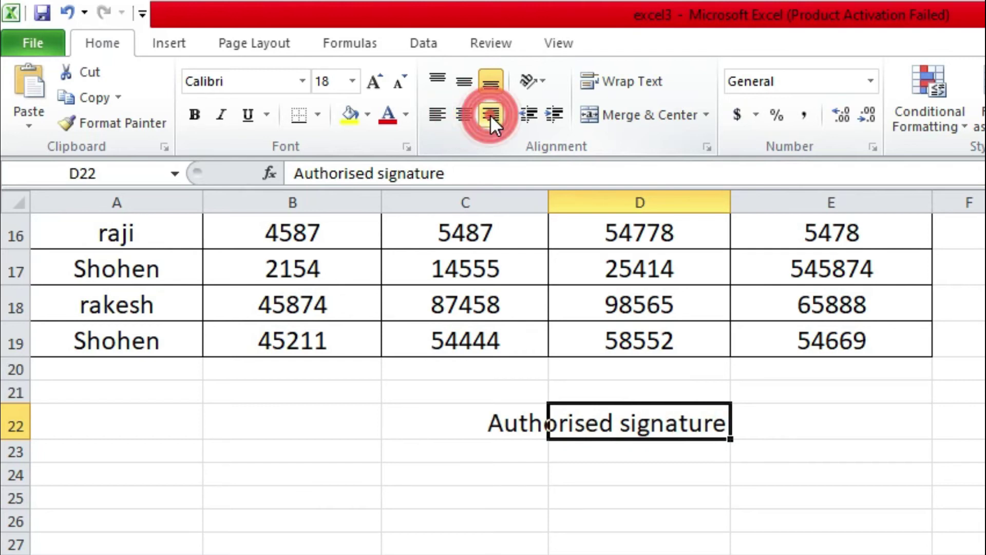
{"action": "left_click", "coordinate": [431, 115]}
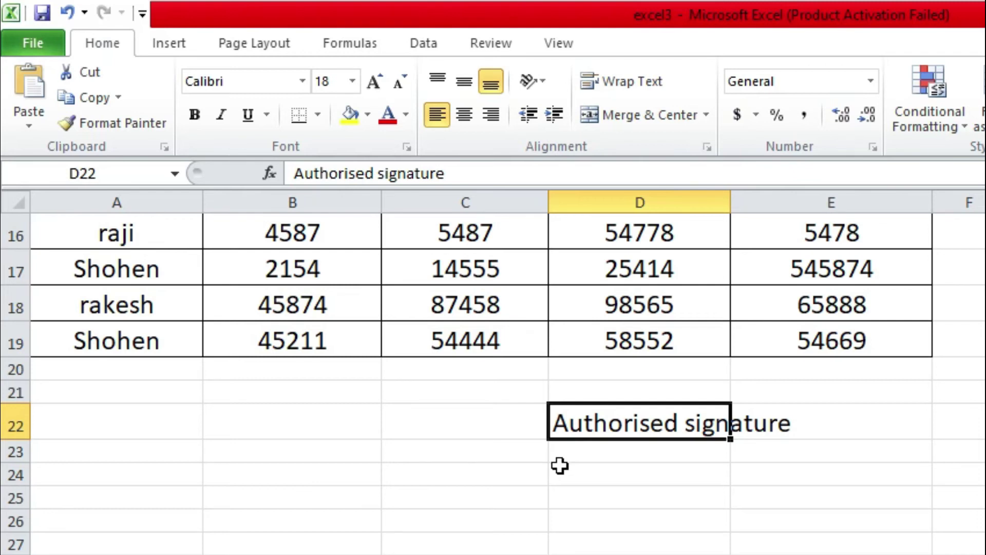
{"action": "left_click", "coordinate": [591, 423]}
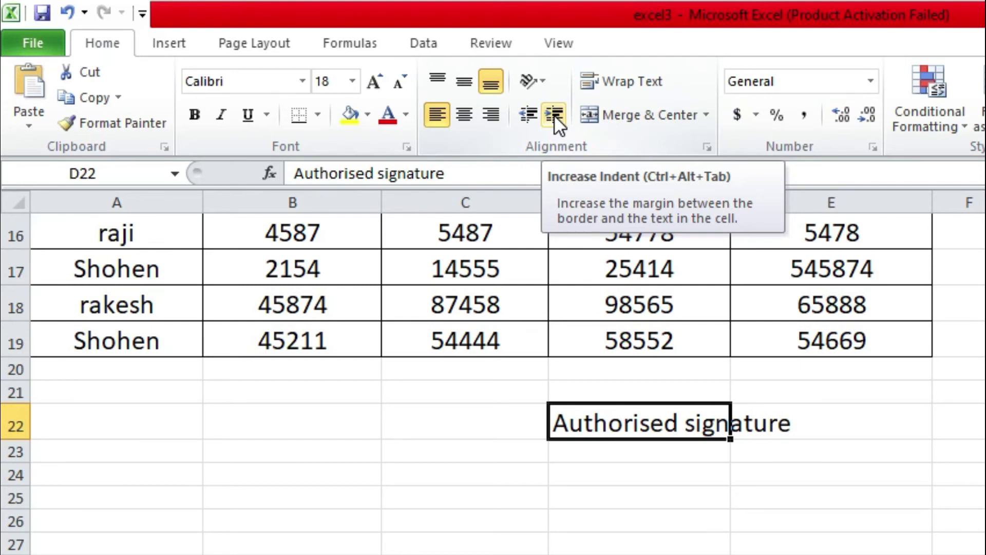
Indent the D22 signature text six steps, checking it from D21 before reselecting D22
{"action": "left_click", "coordinate": [554, 115]}
{"action": "left_click", "coordinate": [554, 115]}
{"action": "left_click", "coordinate": [553, 115]}
{"action": "left_click", "coordinate": [554, 115]}
{"action": "left_click", "coordinate": [553, 115]}
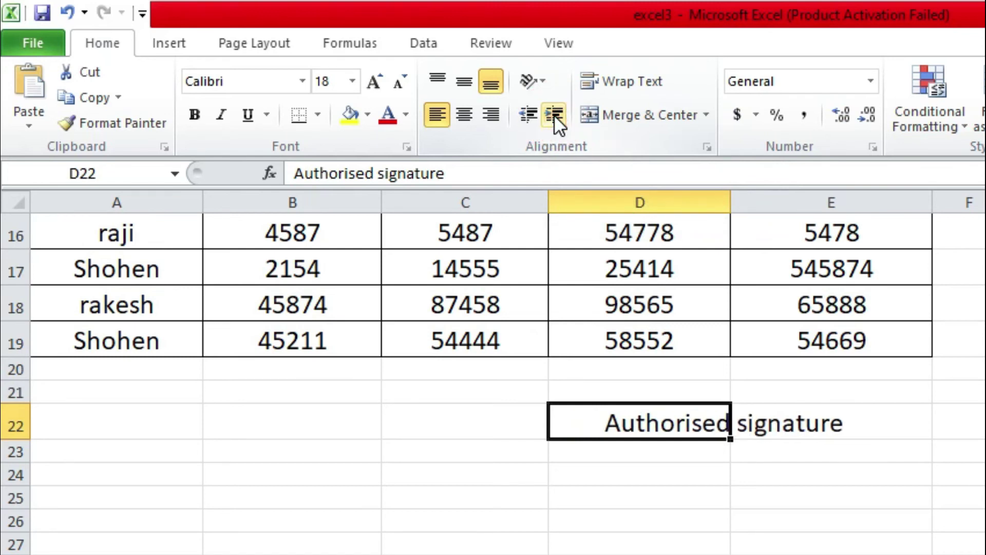
{"action": "left_click", "coordinate": [554, 115]}
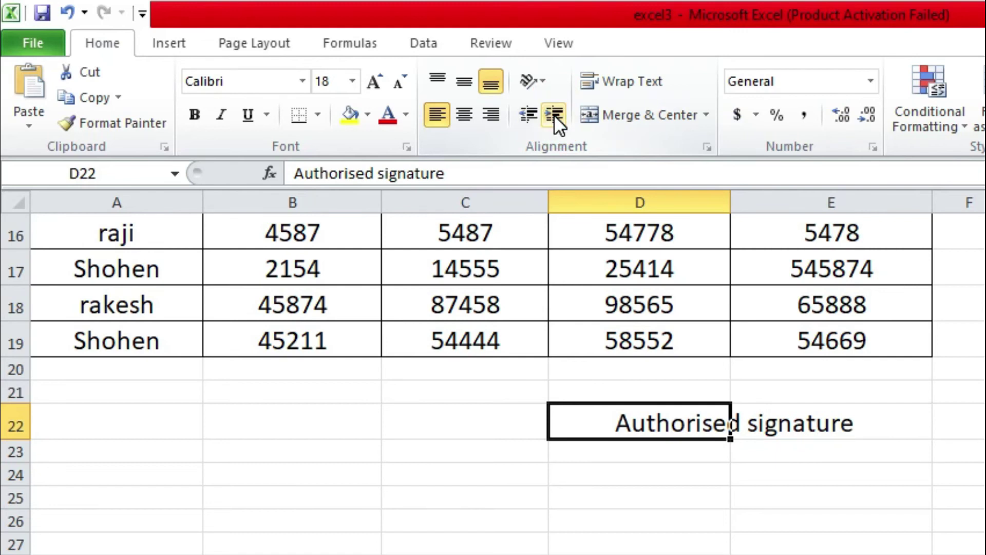
{"action": "left_click", "coordinate": [601, 381]}
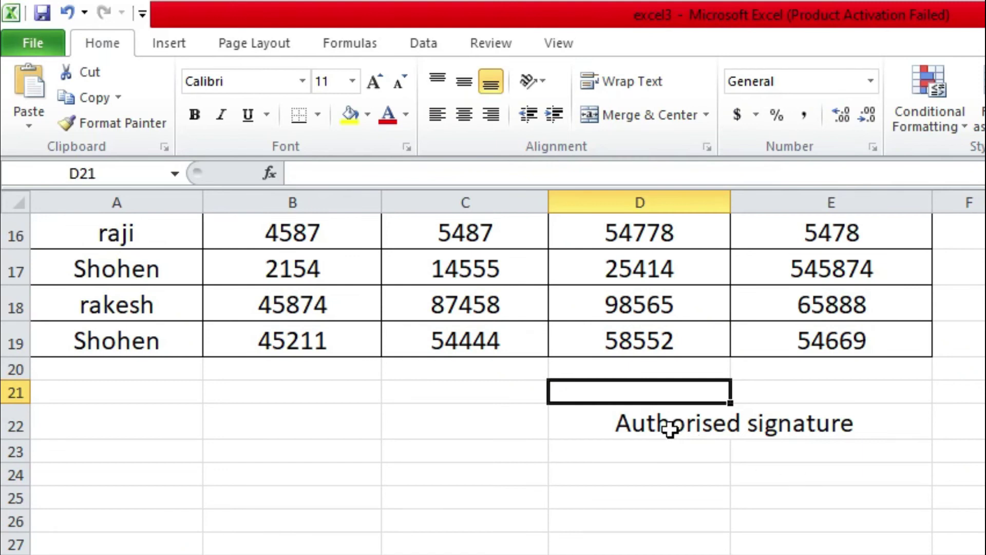
{"action": "left_click", "coordinate": [643, 424]}
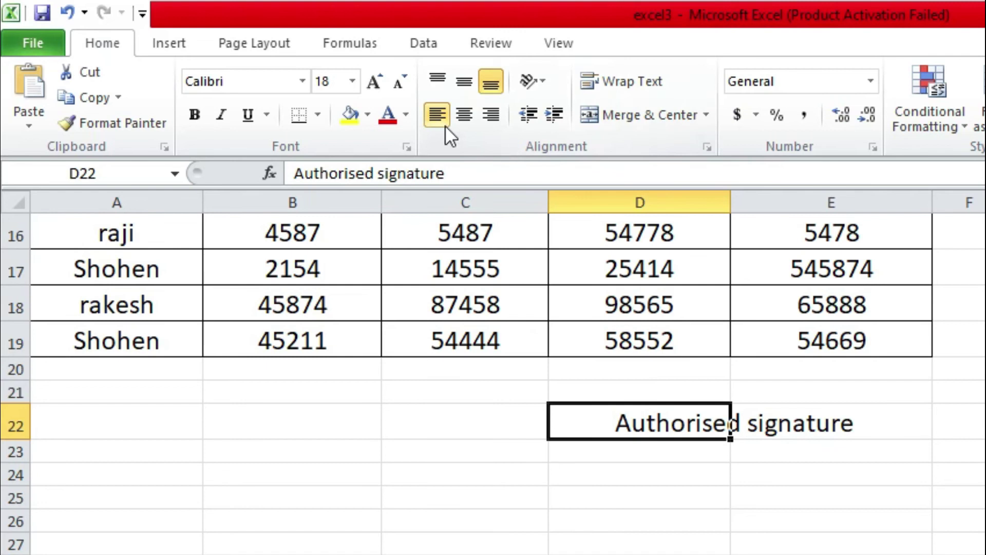
Decrease the D22 signature indent back to zero
{"action": "left_click", "coordinate": [529, 110]}
{"action": "left_click", "coordinate": [529, 110]}
{"action": "left_click", "coordinate": [529, 110]}
{"action": "left_click", "coordinate": [529, 110]}
{"action": "left_click", "coordinate": [529, 110]}
{"action": "left_click", "coordinate": [529, 110]}
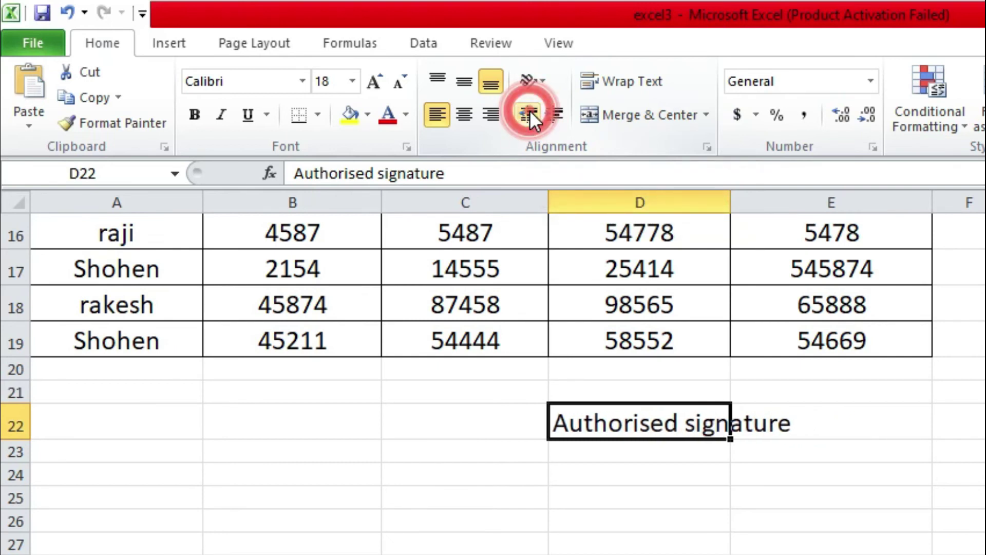
{"action": "left_click", "coordinate": [529, 110]}
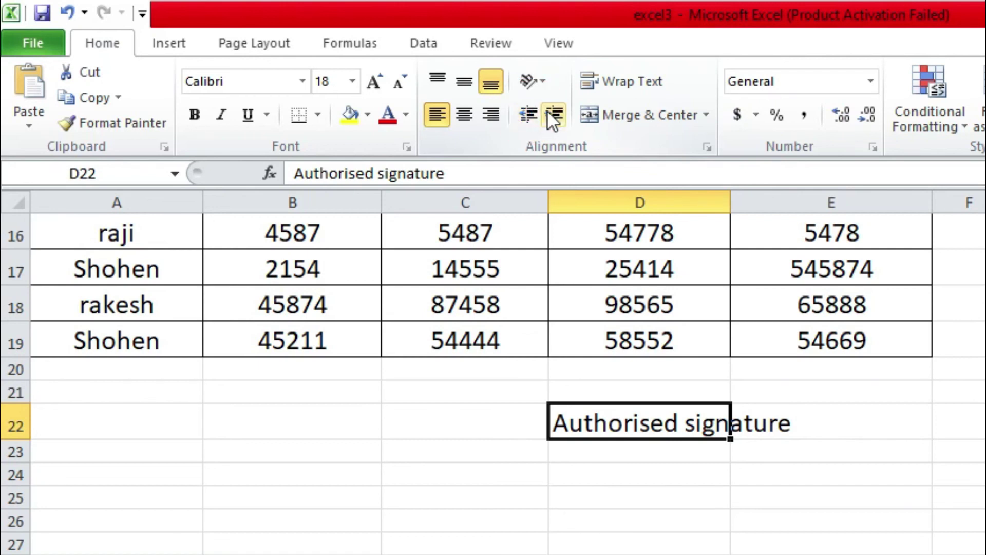
Increase the D22 signature indent repeatedly, pushing the text toward column E
{"action": "left_click", "coordinate": [553, 111]}
{"action": "left_click", "coordinate": [553, 111]}
{"action": "left_click", "coordinate": [552, 111]}
{"action": "left_click", "coordinate": [553, 111]}
{"action": "left_click", "coordinate": [553, 111]}
{"action": "left_click", "coordinate": [552, 111]}
{"action": "left_click", "coordinate": [553, 111]}
{"action": "left_click", "coordinate": [553, 111]}
{"action": "left_click", "coordinate": [552, 111]}
{"action": "left_click", "coordinate": [552, 111]}
{"action": "double_click", "coordinate": [553, 111]}
{"action": "left_click", "coordinate": [553, 111]}
{"action": "left_click", "coordinate": [552, 111]}
{"action": "left_click", "coordinate": [553, 111]}
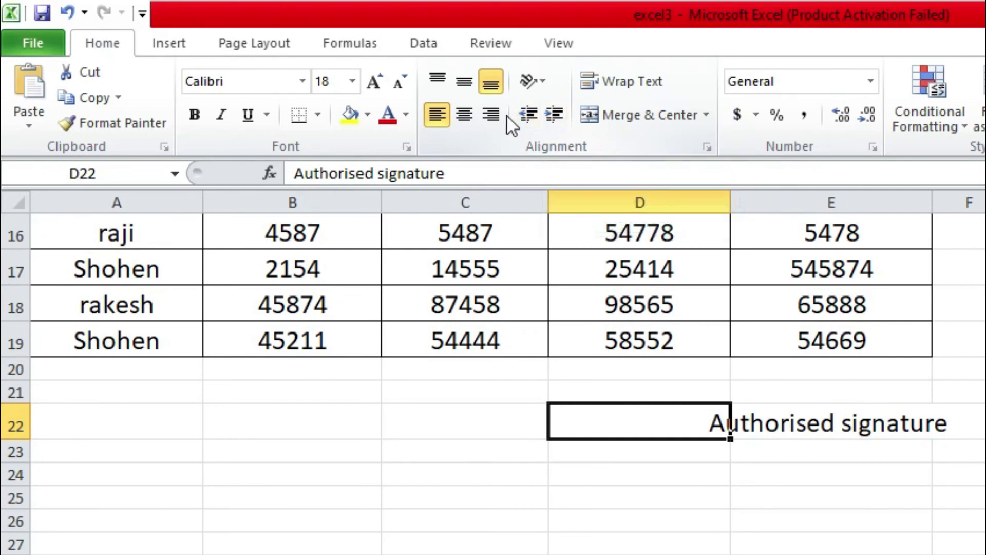
Clear the D22 signature indent to zero, then add two indent steps
{"action": "left_click", "coordinate": [526, 115]}
{"action": "left_click", "coordinate": [526, 116]}
{"action": "left_click", "coordinate": [525, 116]}
{"action": "left_click", "coordinate": [525, 115]}
{"action": "left_click", "coordinate": [526, 116]}
{"action": "left_click", "coordinate": [526, 115]}
{"action": "left_click", "coordinate": [526, 116]}
{"action": "left_click", "coordinate": [526, 116]}
{"action": "left_click", "coordinate": [526, 116]}
{"action": "double_click", "coordinate": [526, 115]}
{"action": "left_click", "coordinate": [525, 116]}
{"action": "left_click", "coordinate": [526, 115]}
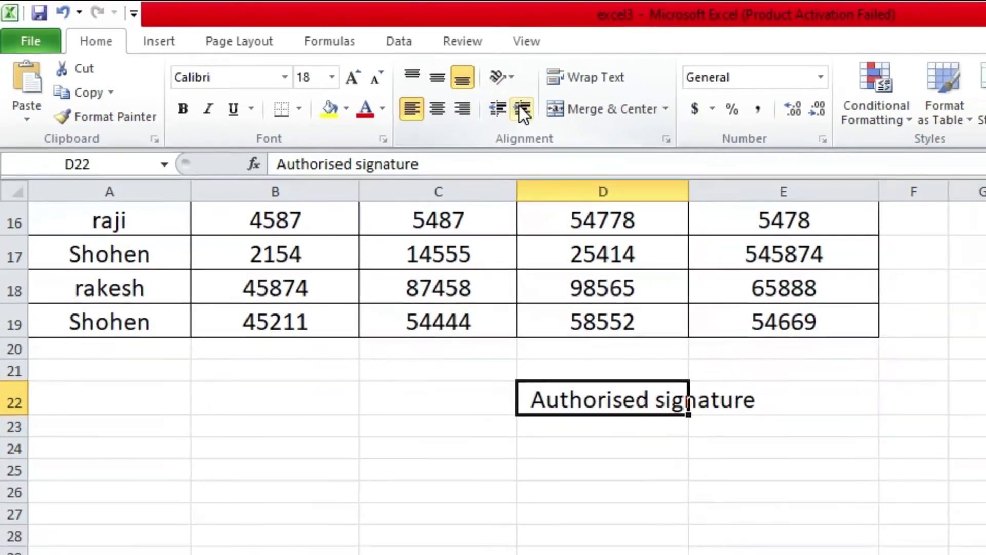
{"action": "left_click", "coordinate": [468, 96]}
{"action": "left_click", "coordinate": [431, 89]}
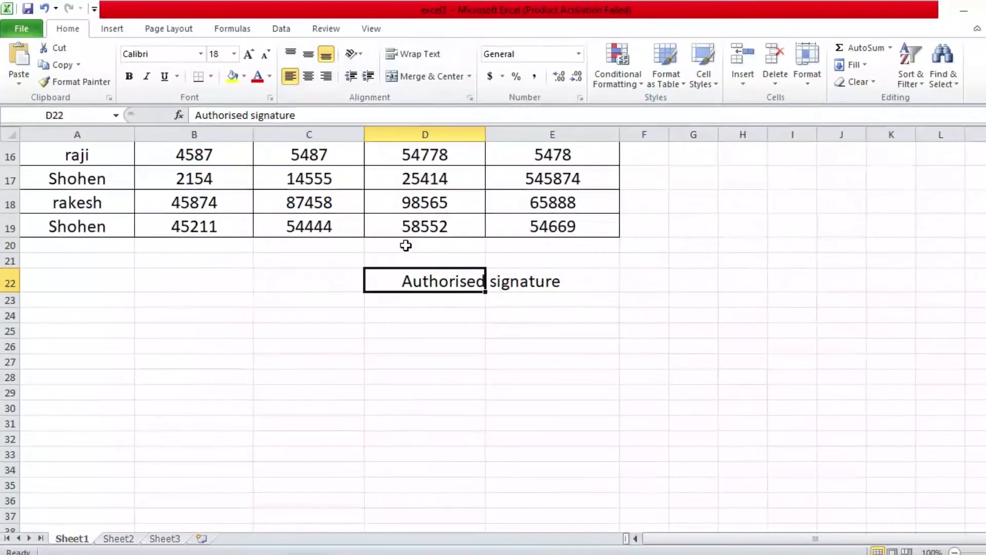